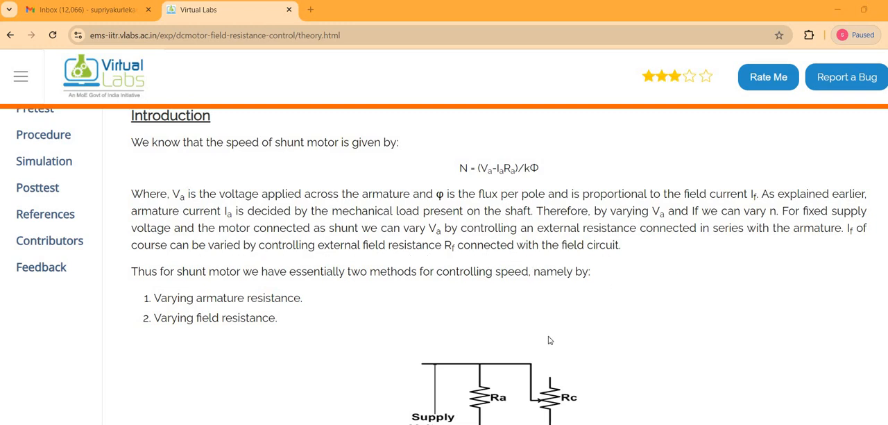
# Read the theory page on DC shunt motor speed control, including the equivalent circuit and the field current method
pyautogui.scroll(-3, 528, 333)
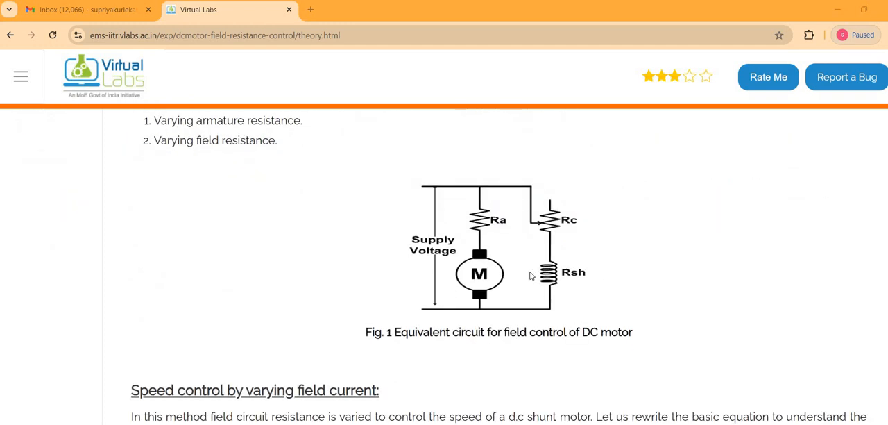
pyautogui.scroll(-4, 531, 275)
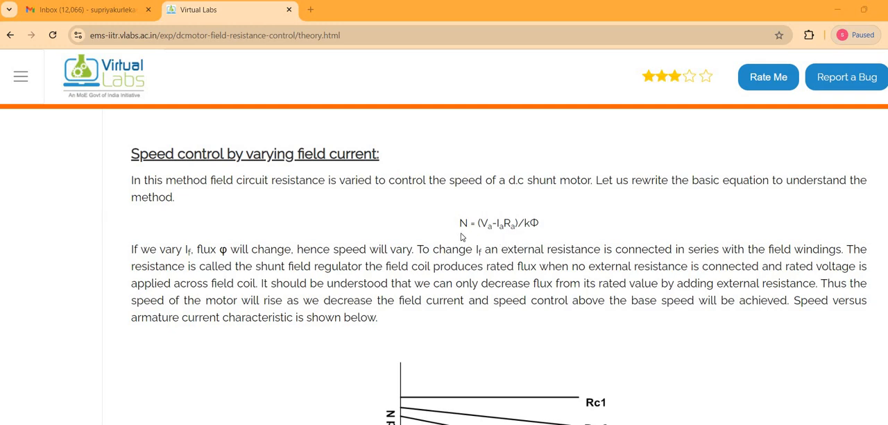
pyautogui.scroll(-1, 461, 237)
pyautogui.scroll(8, 395, 253)
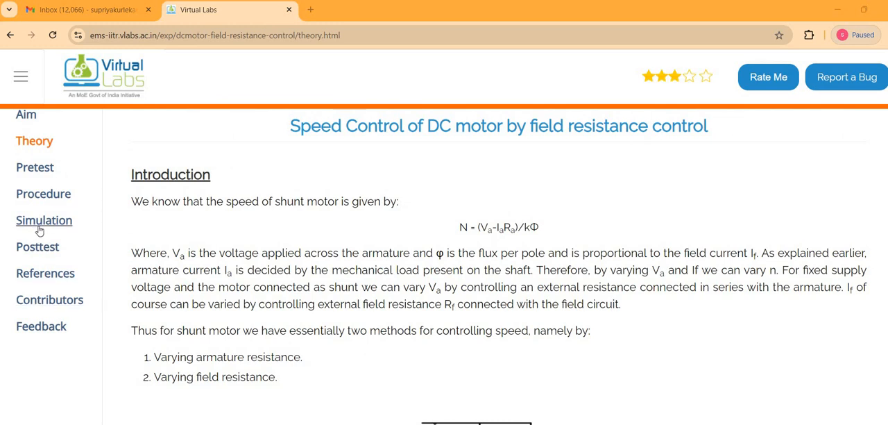
# Open the experiment's procedure page and review the terminal connection table and wiring diagram
pyautogui.click(40, 222)
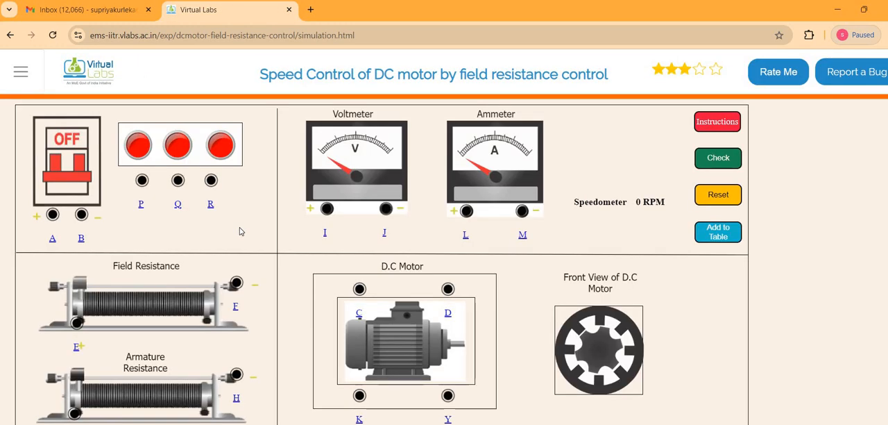
pyautogui.click(10, 35)
pyautogui.click(66, 194)
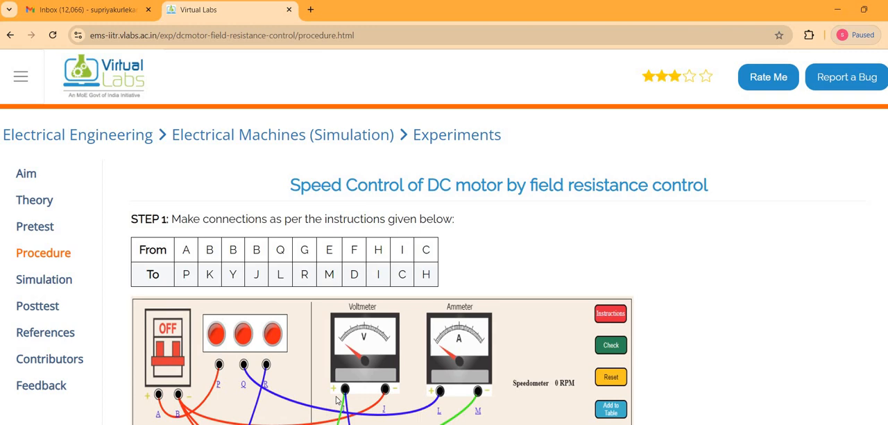
pyautogui.scroll(-2, 336, 401)
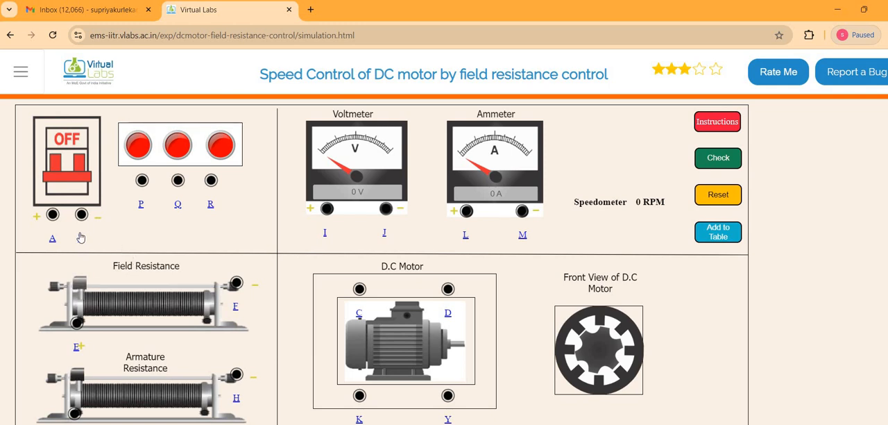
# In the simulation, wire supply terminal A to P and terminal B to K, Y and J
pyautogui.moveTo(142, 180); pyautogui.dragTo(52, 214)
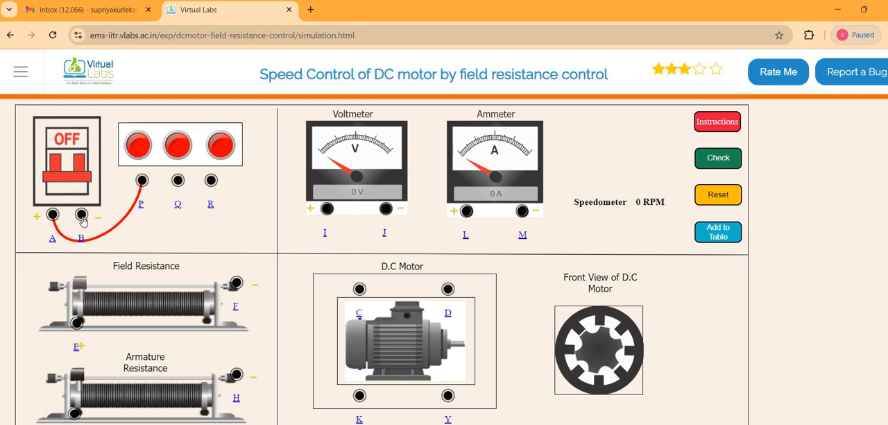
pyautogui.moveTo(82, 217); pyautogui.dragTo(358, 398)
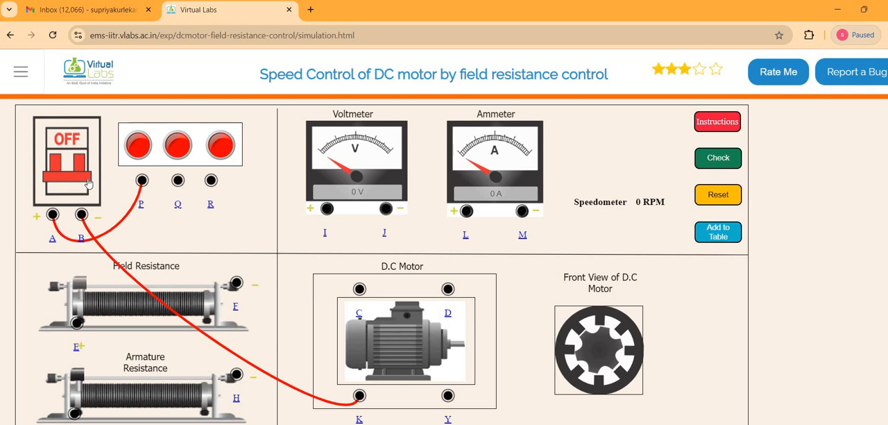
pyautogui.moveTo(84, 225); pyautogui.dragTo(448, 400)
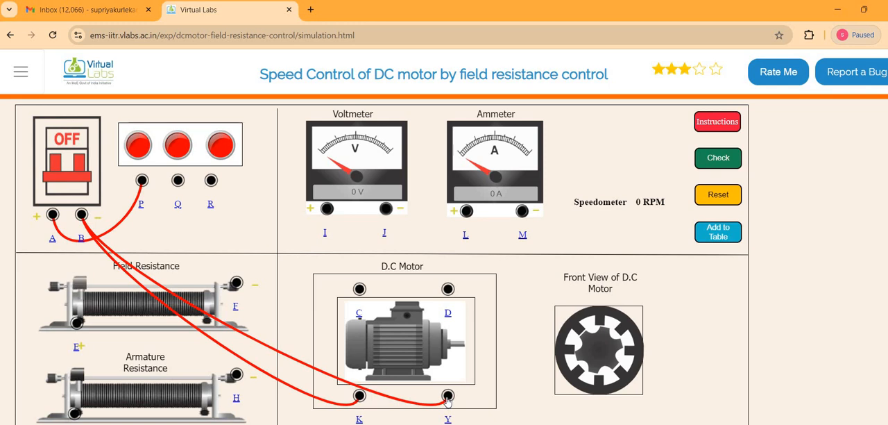
pyautogui.moveTo(82, 217); pyautogui.dragTo(386, 218)
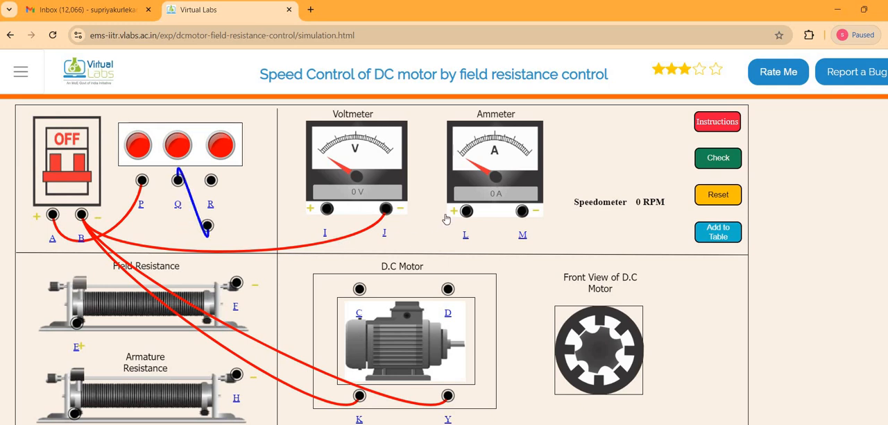
# Wire terminal Q to L, R to G, E to M, and F to D
pyautogui.moveTo(178, 180); pyautogui.dragTo(465, 210)
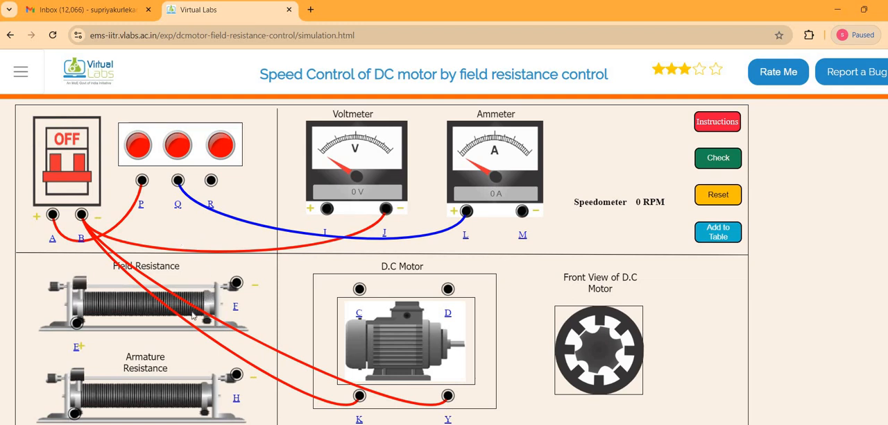
pyautogui.scroll(-1, 203, 345)
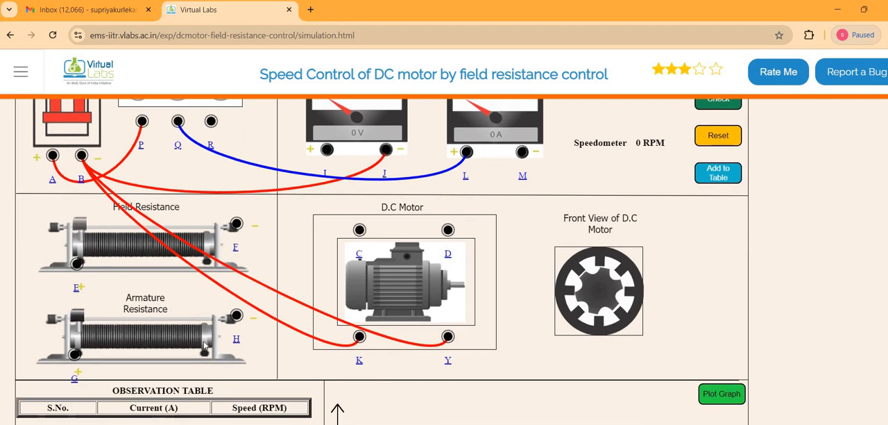
pyautogui.moveTo(210, 123); pyautogui.dragTo(75, 356)
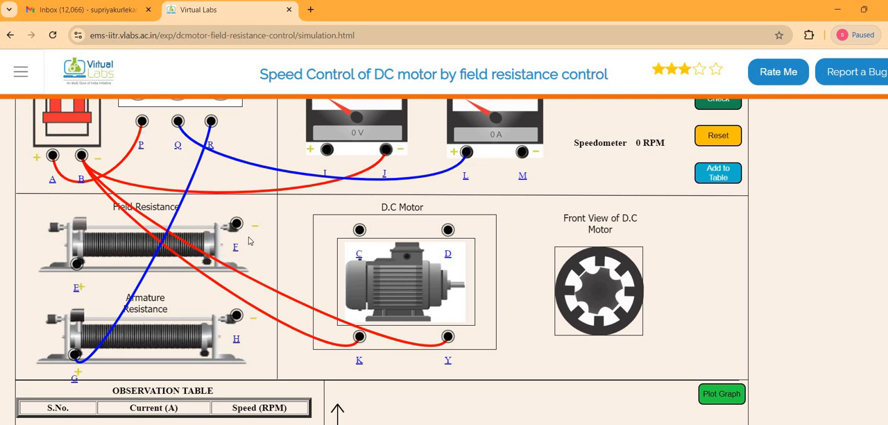
pyautogui.moveTo(78, 264); pyautogui.dragTo(522, 153)
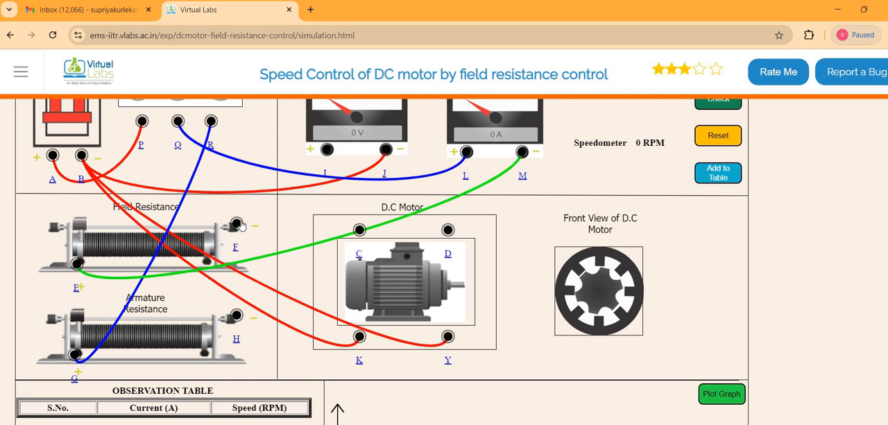
pyautogui.moveTo(237, 223); pyautogui.dragTo(450, 232)
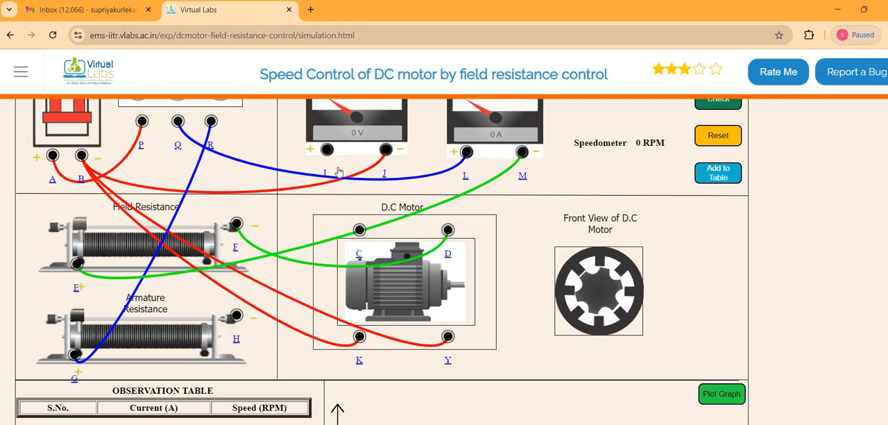
# Wire terminal H to I, I to C, and H to C to complete the circuit
pyautogui.moveTo(236, 315); pyautogui.dragTo(327, 152)
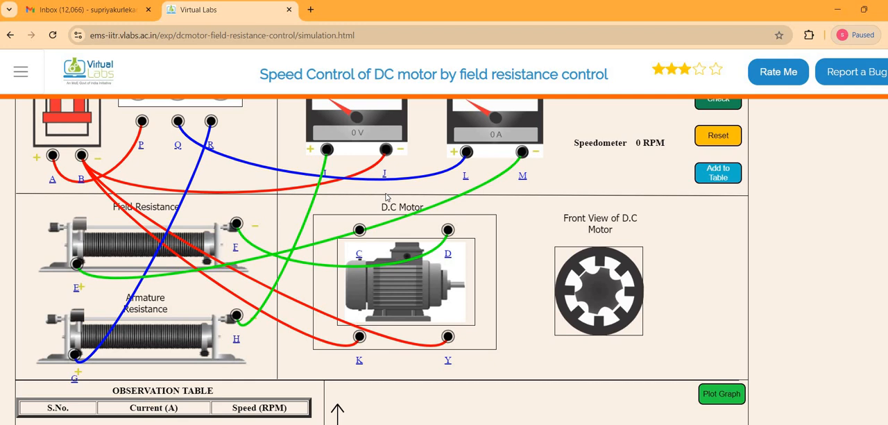
pyautogui.moveTo(328, 151); pyautogui.dragTo(359, 233)
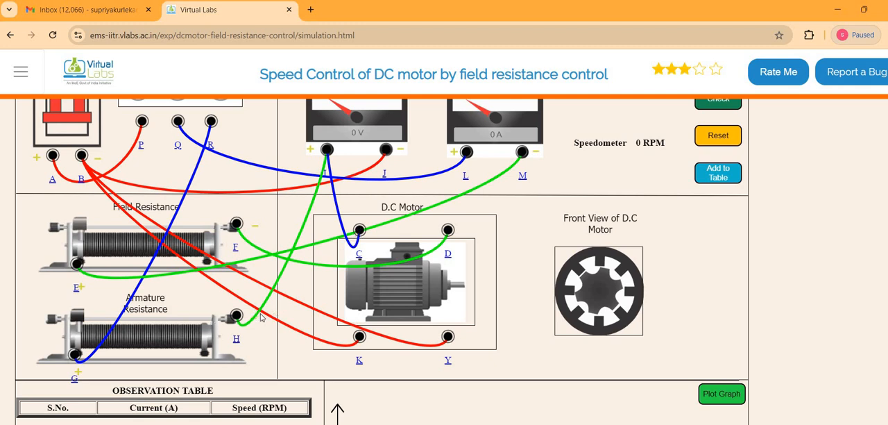
pyautogui.moveTo(236, 316); pyautogui.dragTo(356, 234)
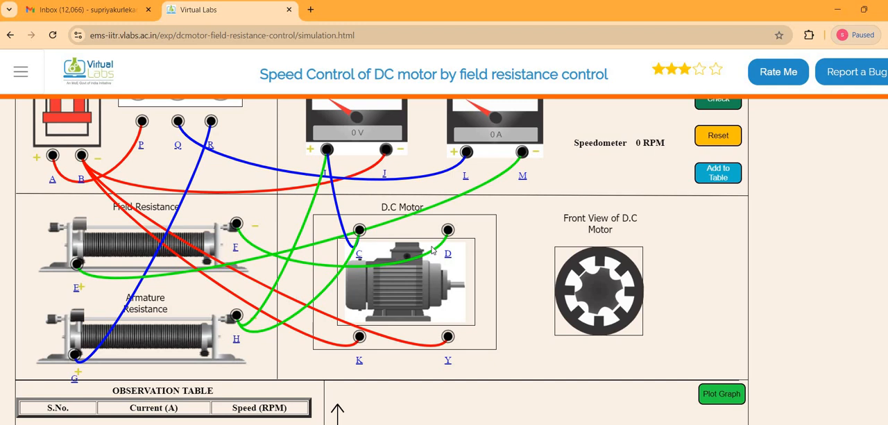
# Run the simulation's check of the circuit connections and dismiss the resulting alert
pyautogui.scroll(1, 432, 250)
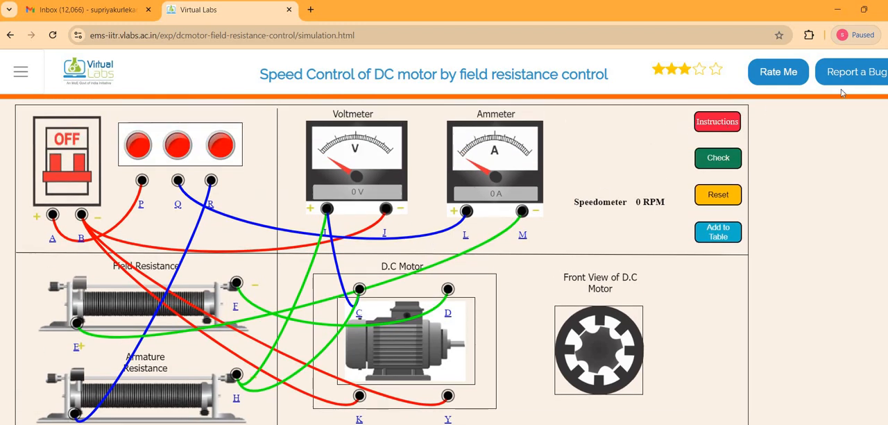
pyautogui.click(722, 129)
pyautogui.click(646, 125)
pyautogui.click(711, 166)
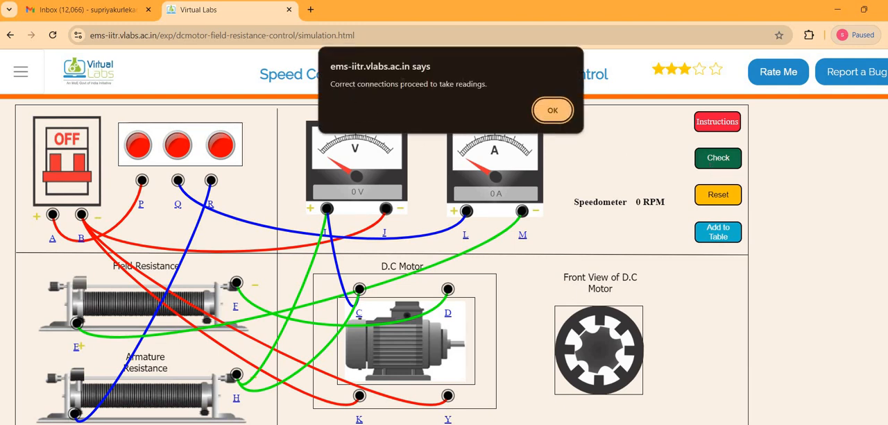
pyautogui.click(550, 111)
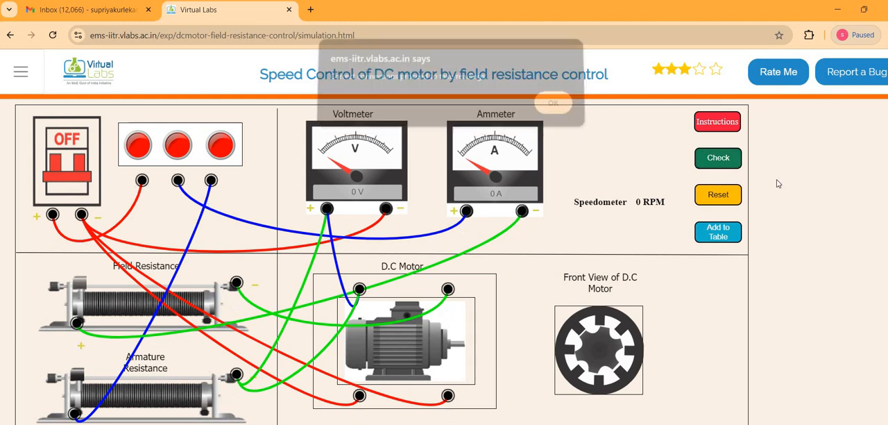
# Switch the MCB on and move the armature resistance slider to set the voltmeter to 220 V
pyautogui.click(717, 122)
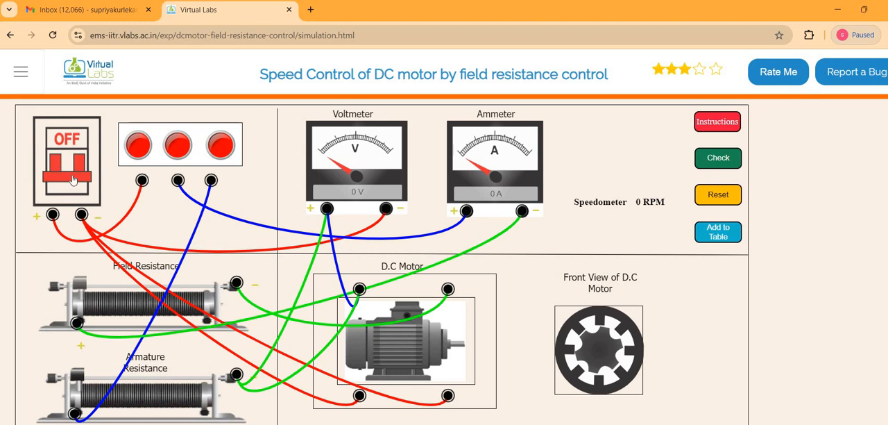
pyautogui.click(73, 180)
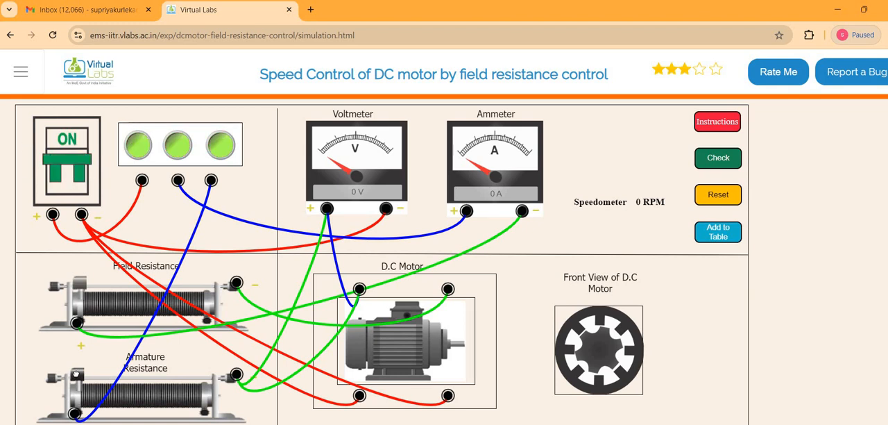
pyautogui.moveTo(77, 373); pyautogui.dragTo(129, 378)
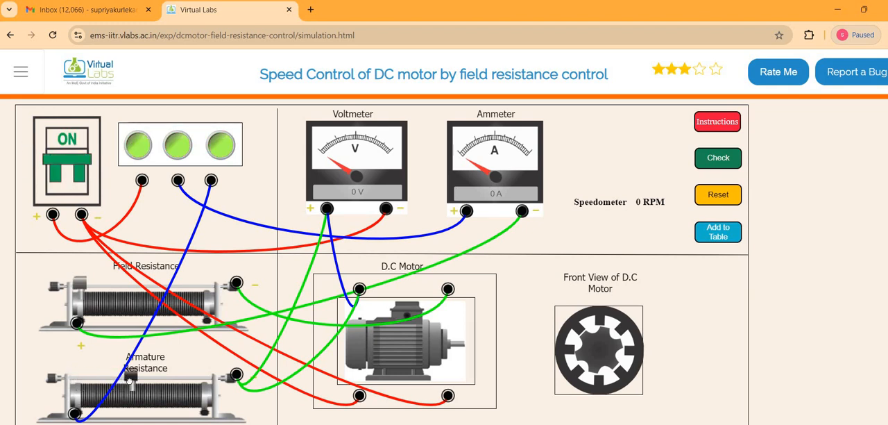
# Consult the instructions, adjust the field resistance slider to 0.1 A, and add that reading to the observation table
pyautogui.click(718, 129)
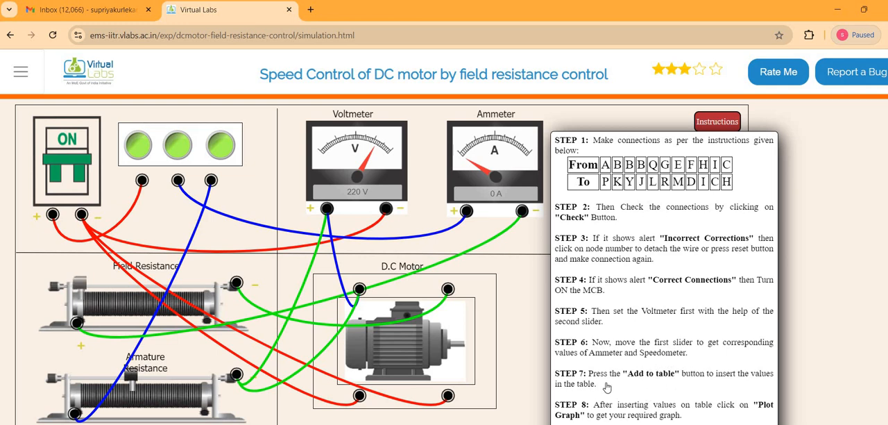
pyautogui.moveTo(725, 125)
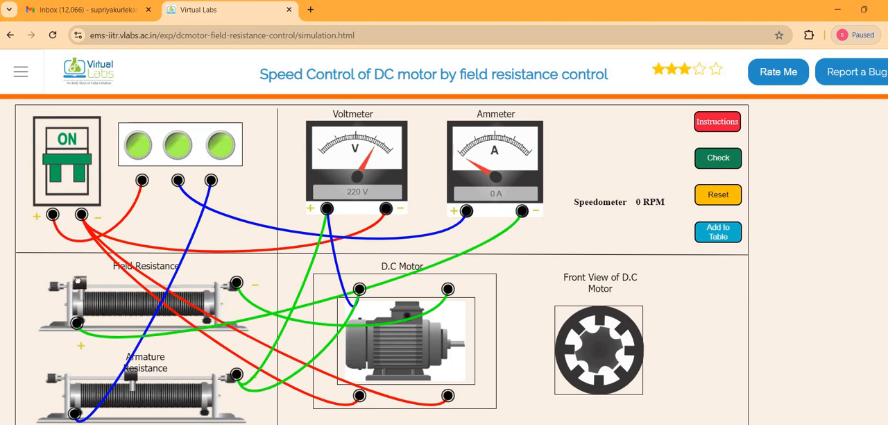
pyautogui.moveTo(88, 285); pyautogui.dragTo(95, 285)
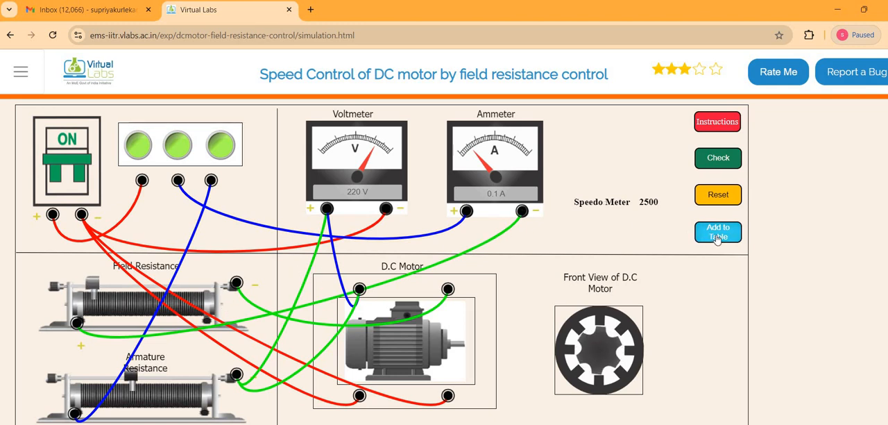
pyautogui.scroll(-3, 93, 343)
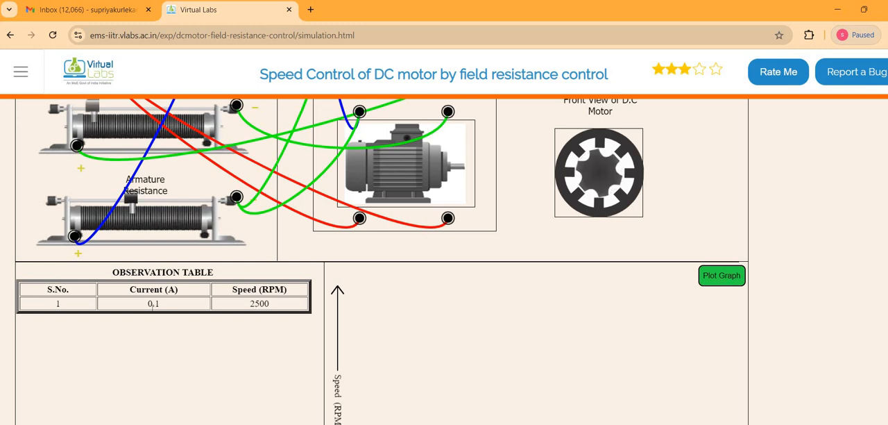
# Adjust the field resistance slider to 0.2 A and add the reading to the observation table
pyautogui.scroll(3, 151, 303)
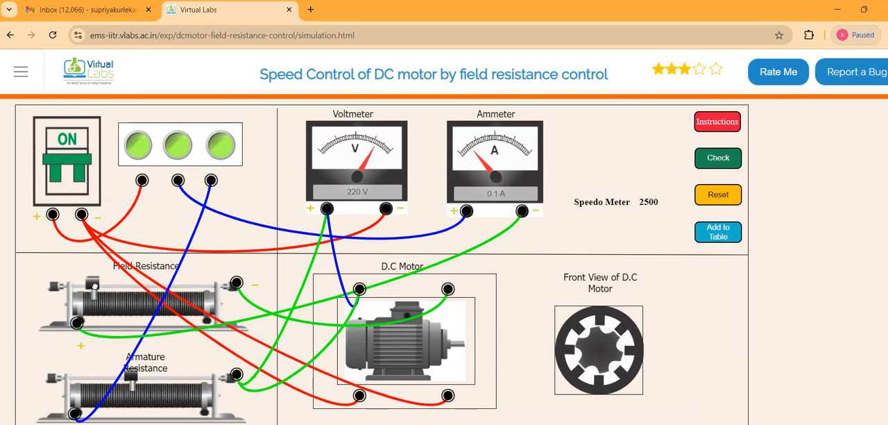
pyautogui.moveTo(94, 285); pyautogui.dragTo(105, 285)
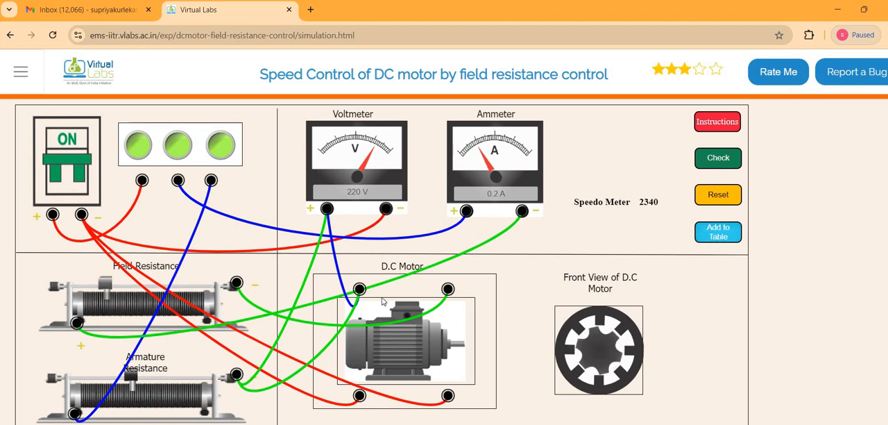
pyautogui.click(715, 233)
# Add two more readings to the observation table with the field resistance slider set to 0.3 A and 0.5 A
pyautogui.scroll(-2, 236, 374)
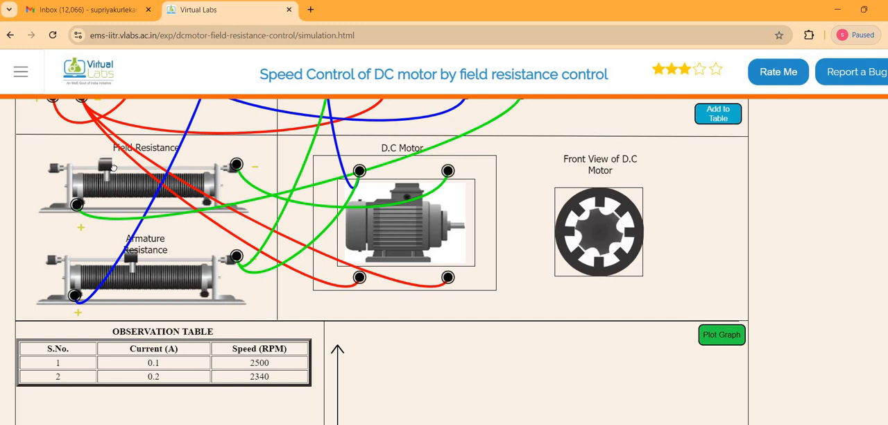
pyautogui.moveTo(113, 168); pyautogui.dragTo(127, 167)
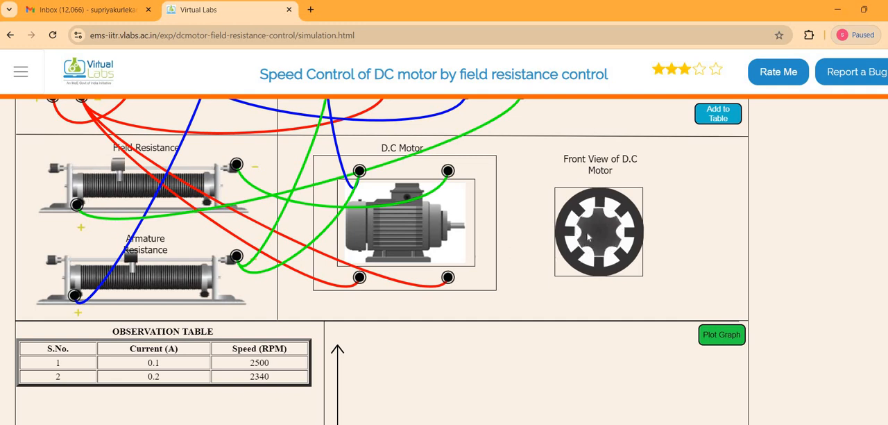
pyautogui.click(712, 115)
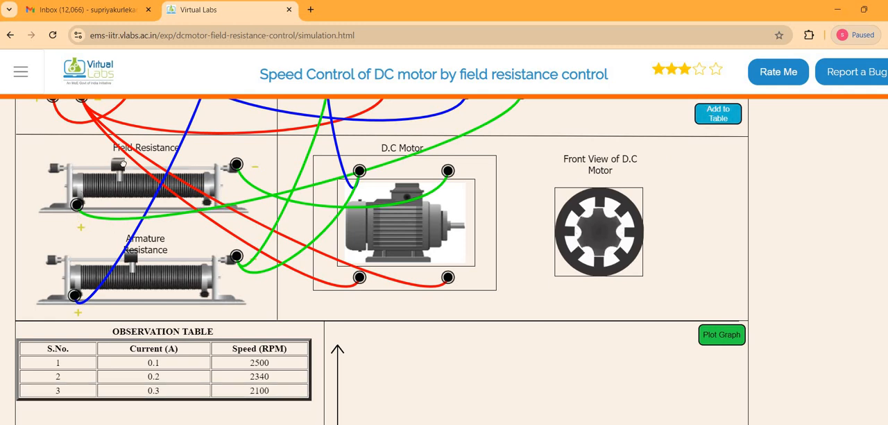
pyautogui.moveTo(123, 164); pyautogui.dragTo(147, 166)
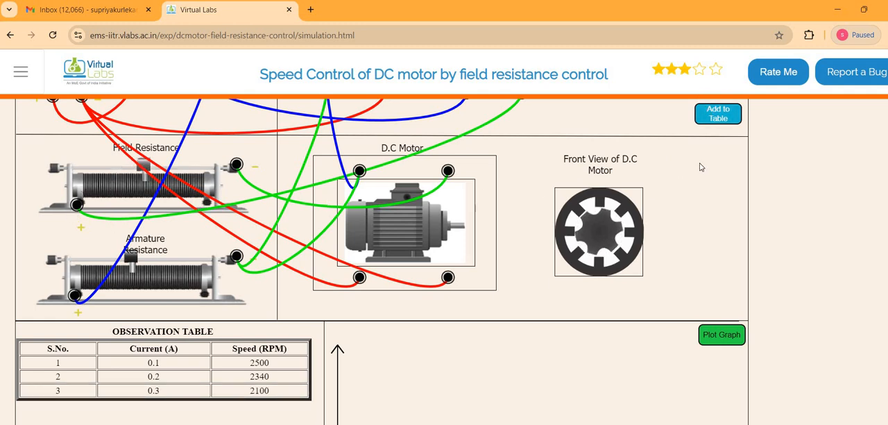
pyautogui.click(700, 119)
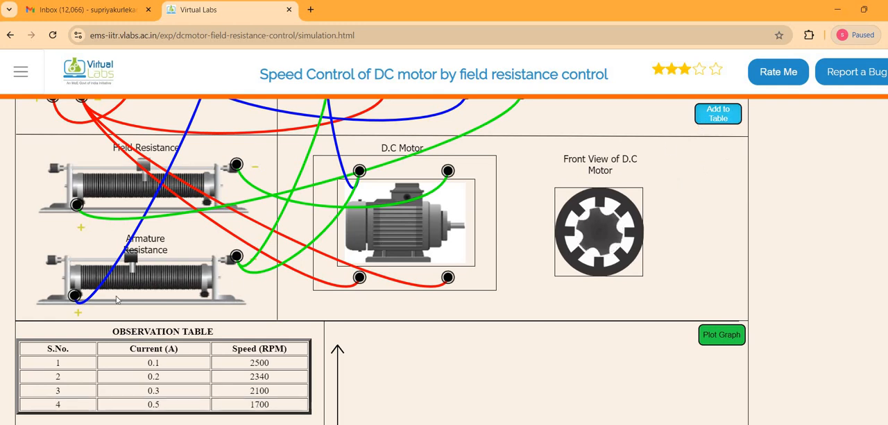
# Add two readings to the observation table with the field resistance slider set to 0.6 A and 0.7 A
pyautogui.moveTo(147, 165); pyautogui.dragTo(157, 165)
pyautogui.click(715, 116)
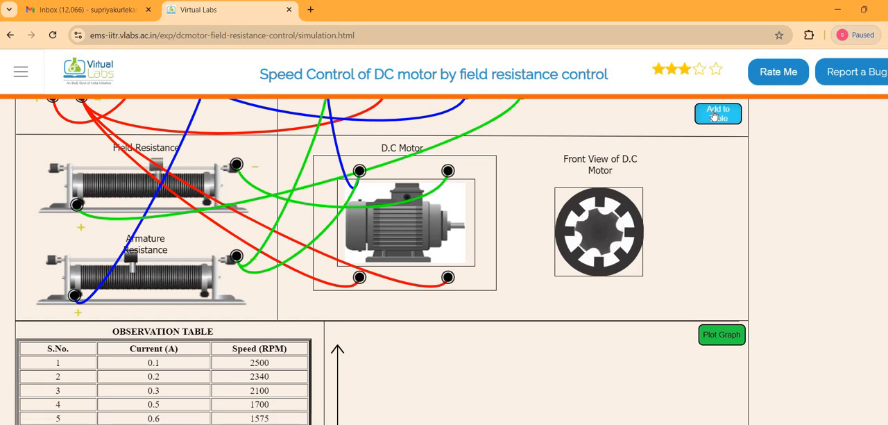
pyautogui.moveTo(153, 167); pyautogui.dragTo(173, 169)
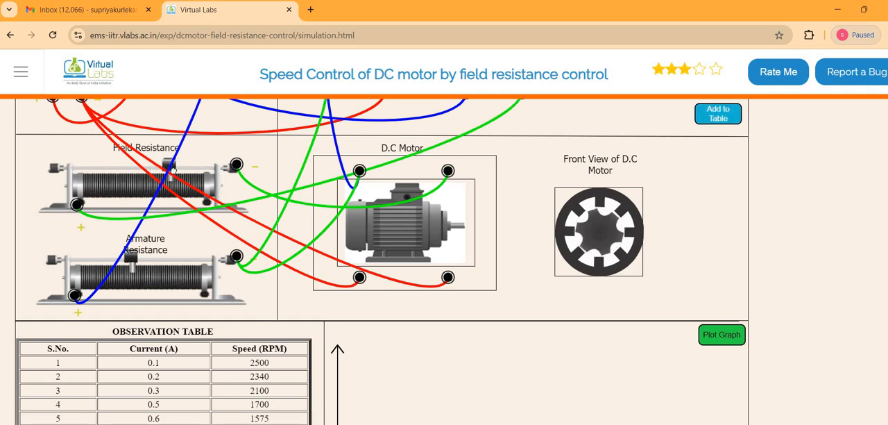
pyautogui.click(712, 116)
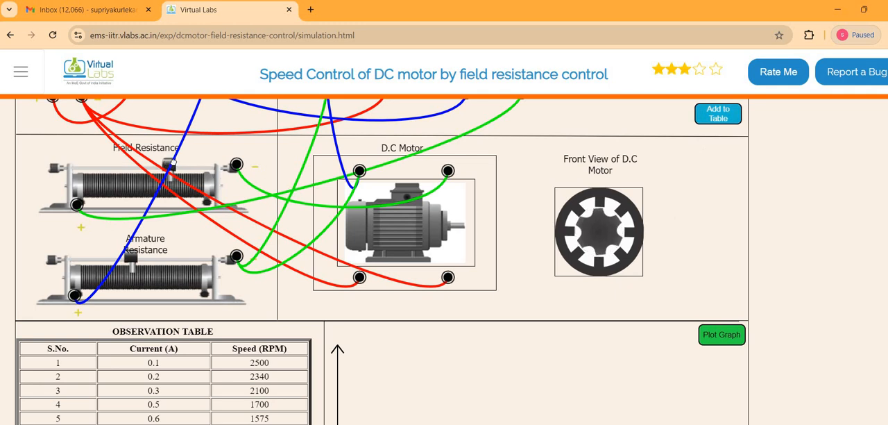
# Record two further readings in the observation table with the field resistance slider set to 0.8 A and 0.9 A
pyautogui.moveTo(172, 163); pyautogui.dragTo(184, 164)
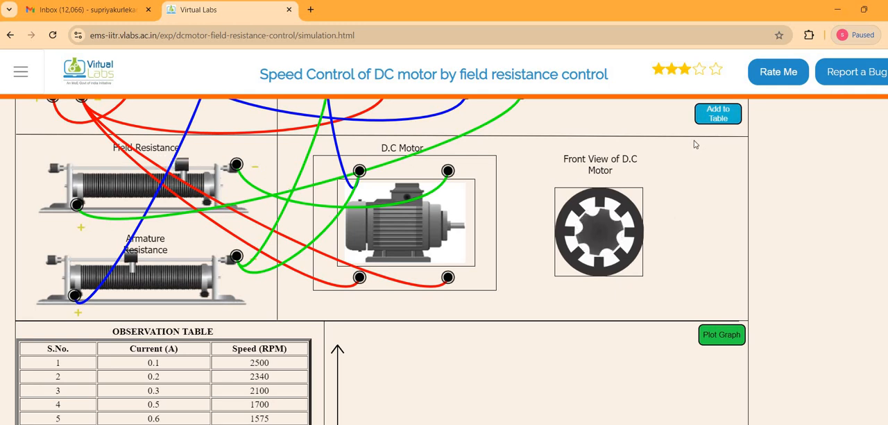
pyautogui.click(723, 117)
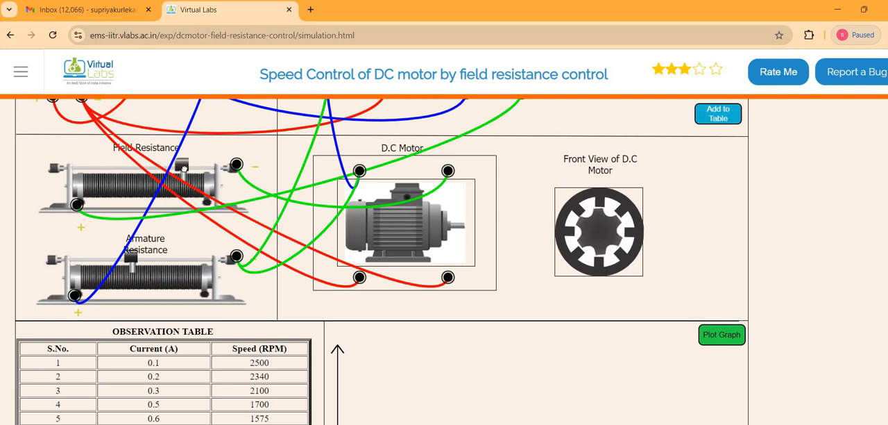
pyautogui.moveTo(184, 169); pyautogui.dragTo(197, 169)
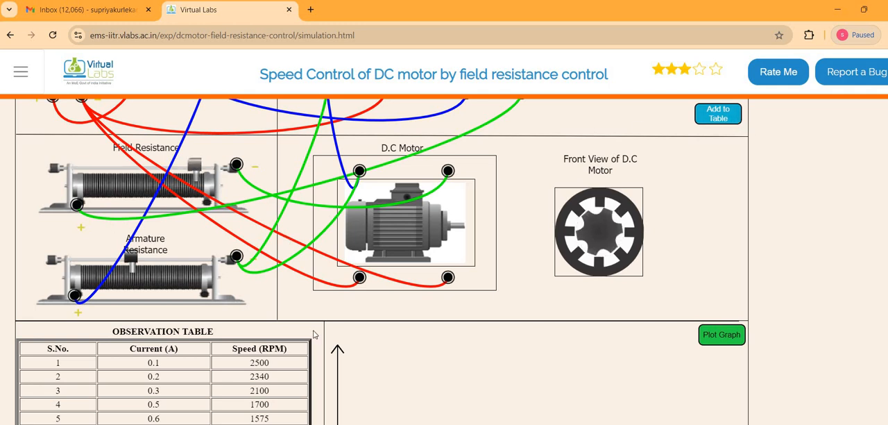
pyautogui.scroll(-1, 234, 415)
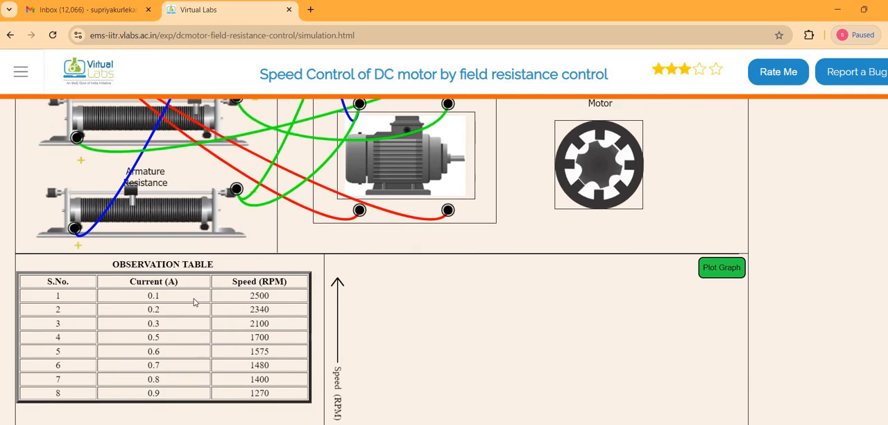
# Adjust the field resistance slider to 1 A, add that reading to the observation table, and plot the speed versus current graph
pyautogui.scroll(1, 199, 157)
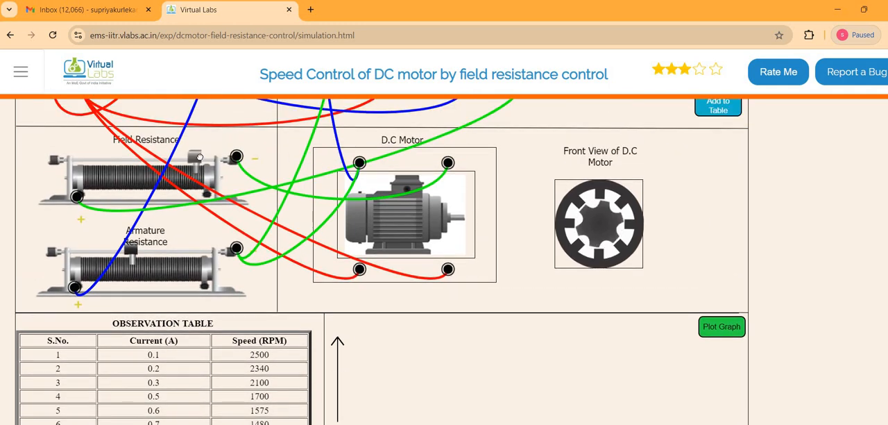
pyautogui.moveTo(199, 157); pyautogui.dragTo(224, 164)
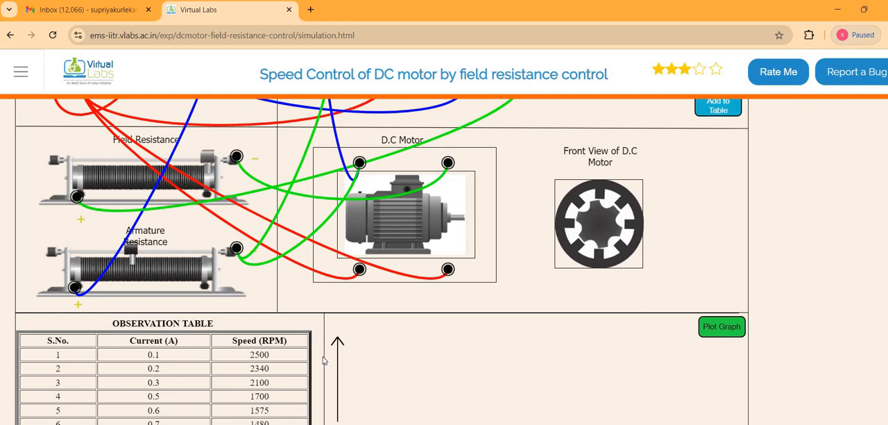
pyautogui.scroll(-1, 299, 365)
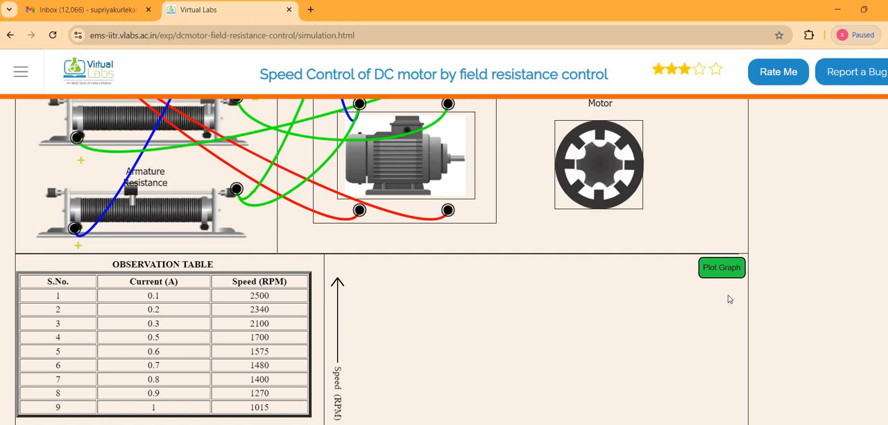
pyautogui.click(718, 273)
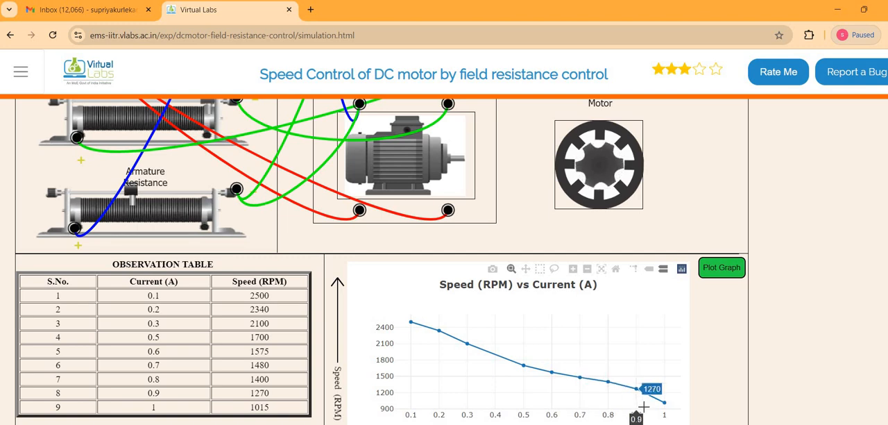
# Review the circuit and plotted graph, and open the print dialog for the simulation page
pyautogui.scroll(3, 432, 363)
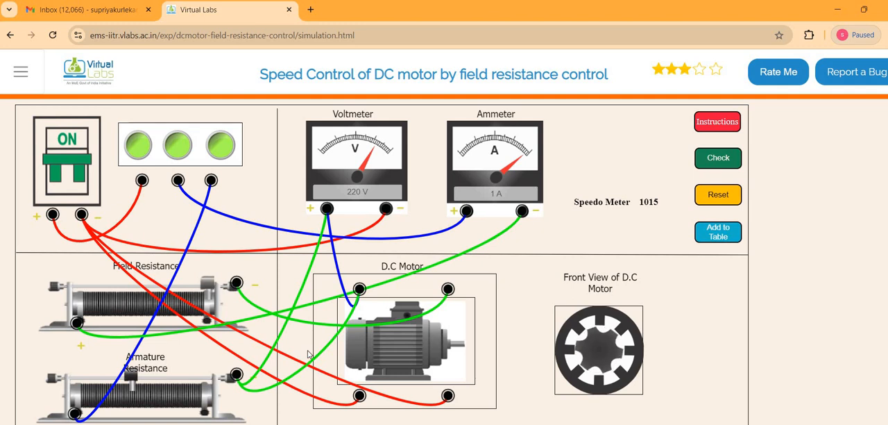
pyautogui.scroll(-3, 309, 353)
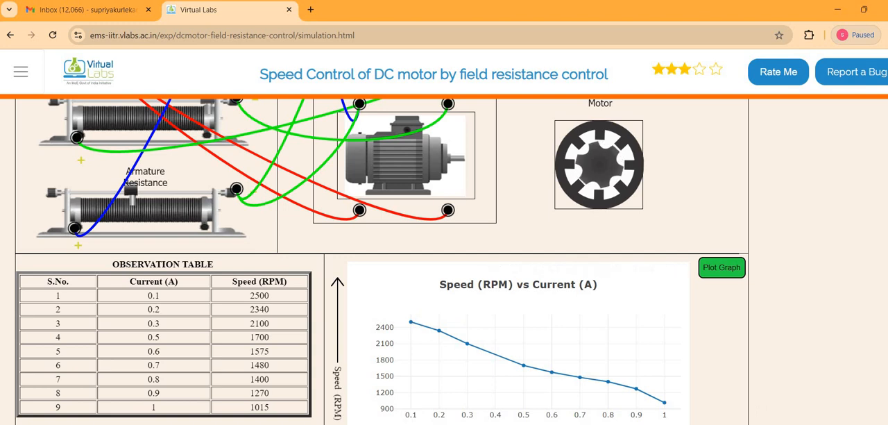
pyautogui.hotkey('ctrl', 'p')
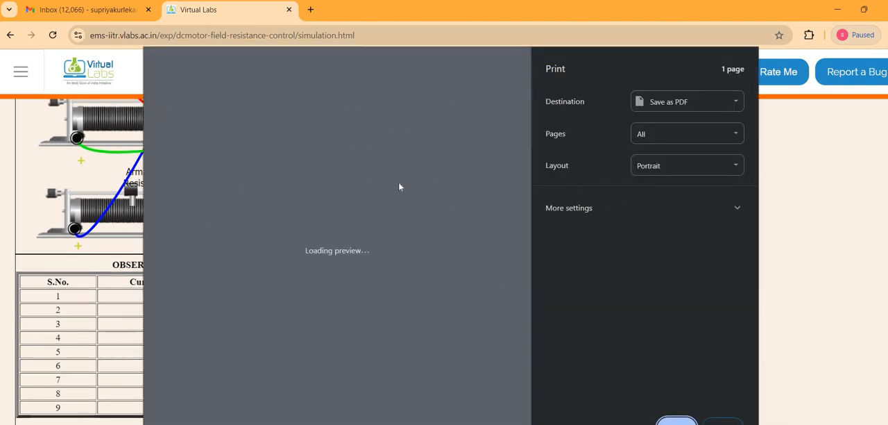